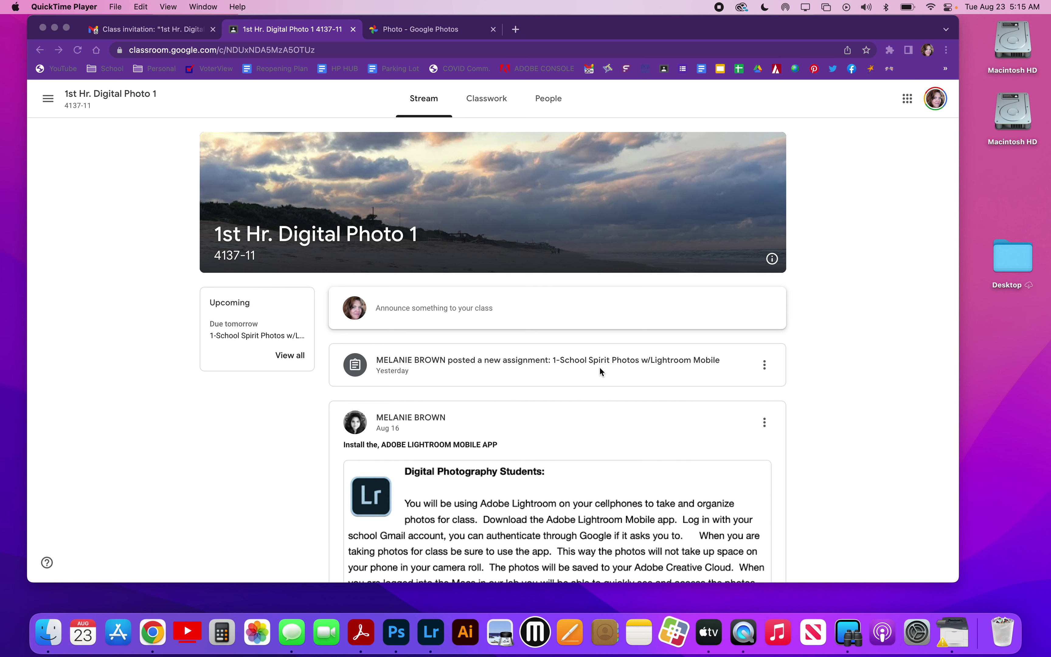
From Classwork, open the full '1-School Spirit Photos w/Lightroom Mobile' assignment page and preview its Add or create options.
left_click(495, 109)
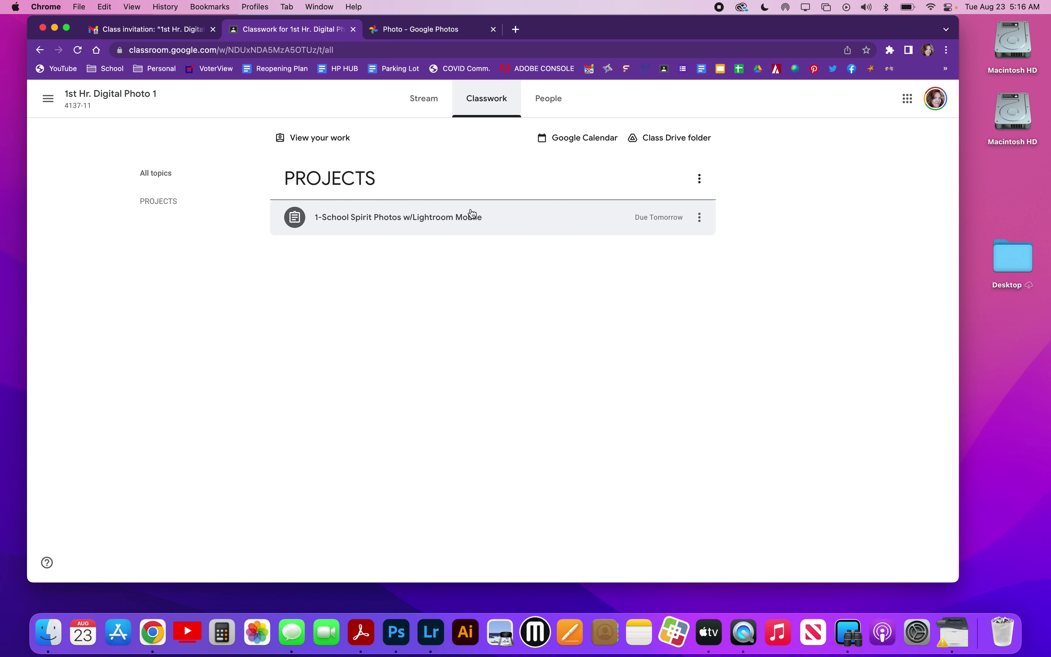
left_click(472, 213)
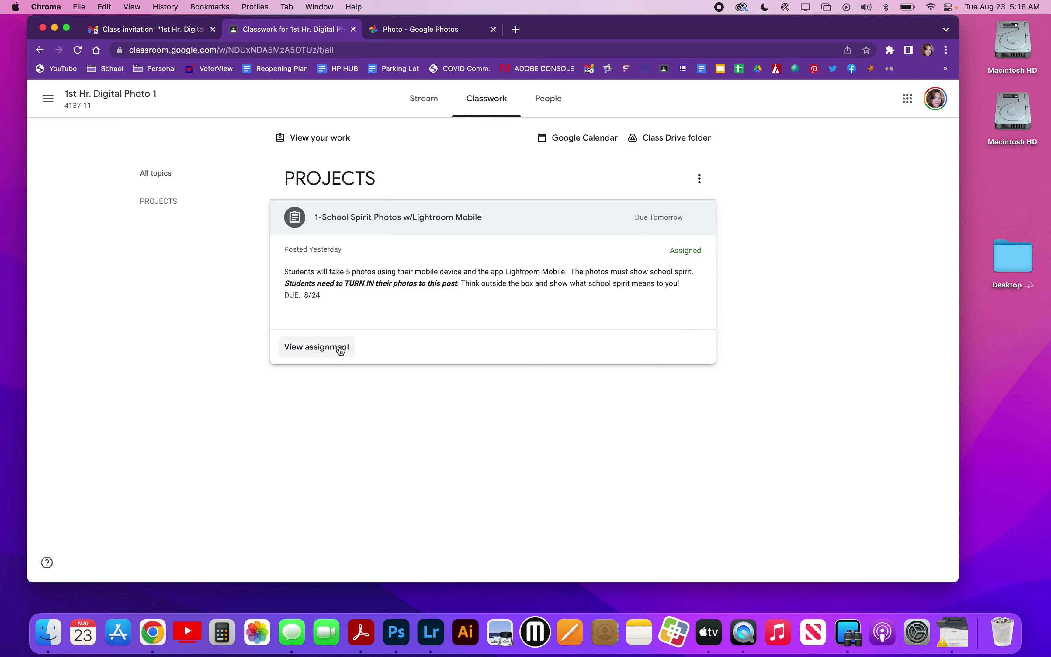
left_click(320, 346)
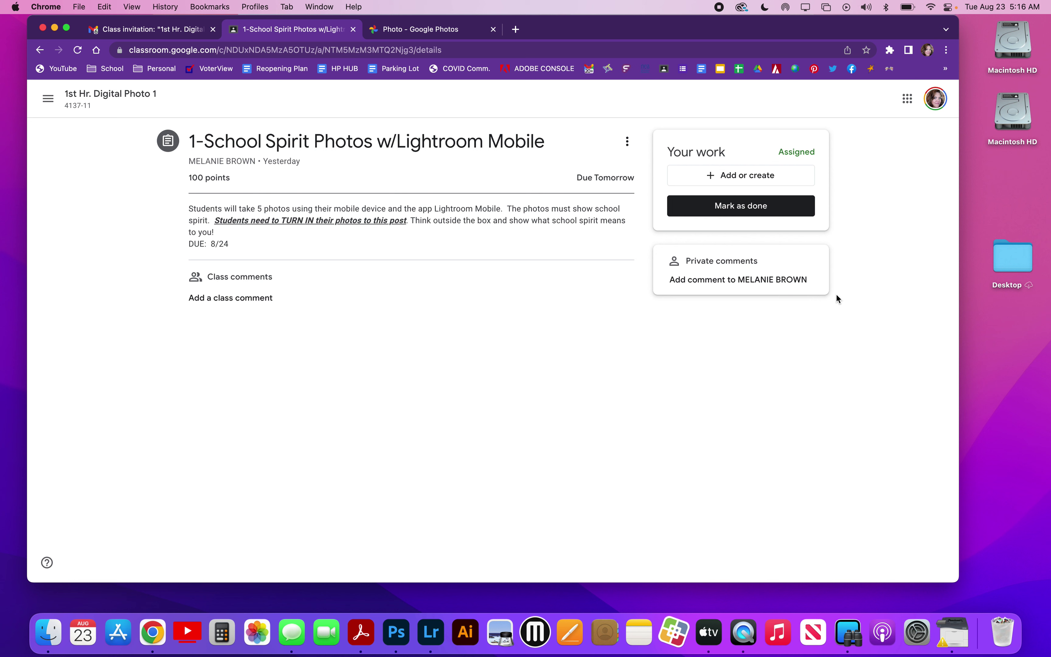
left_click(779, 177)
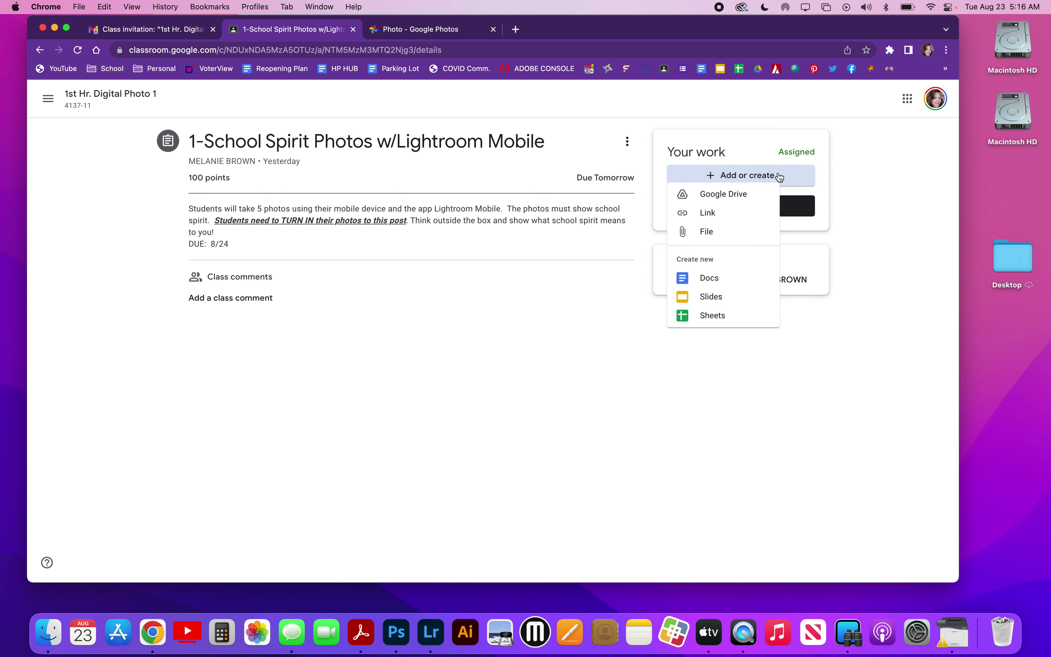
left_click(862, 385)
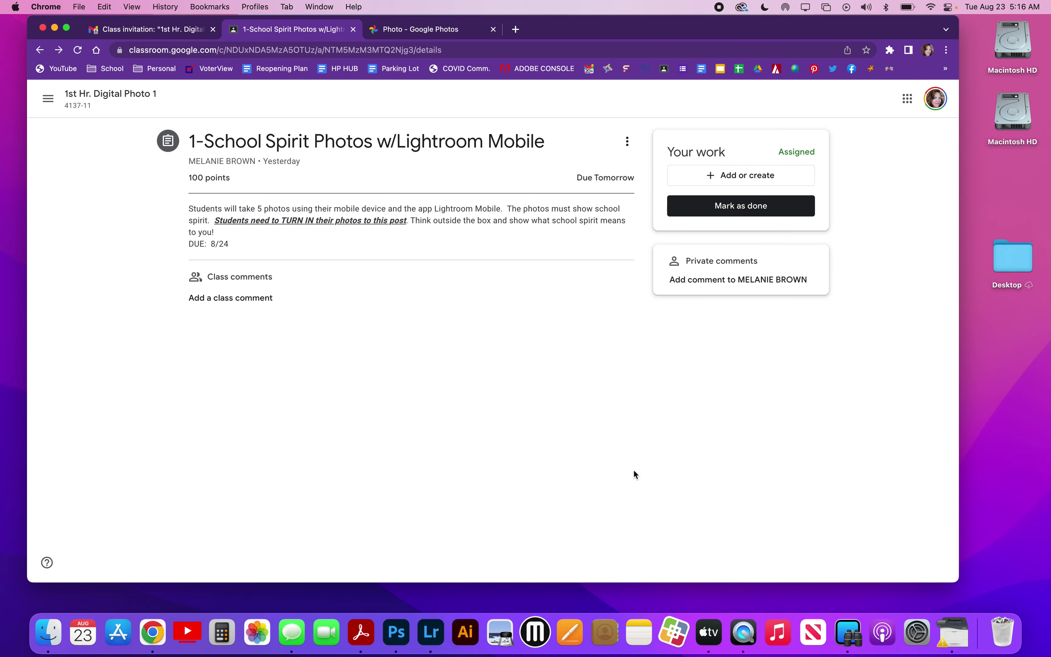
Bring Lightroom up over the browser and check its cloud storage and sync status.
left_click(430, 628)
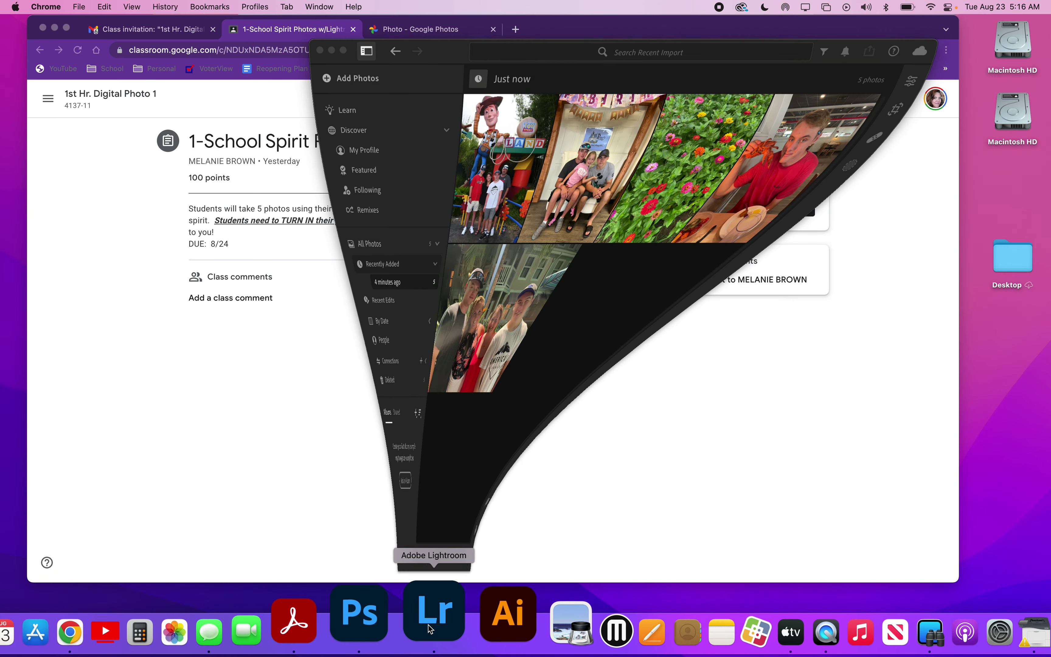
left_click_drag(438, 34, 506, 82)
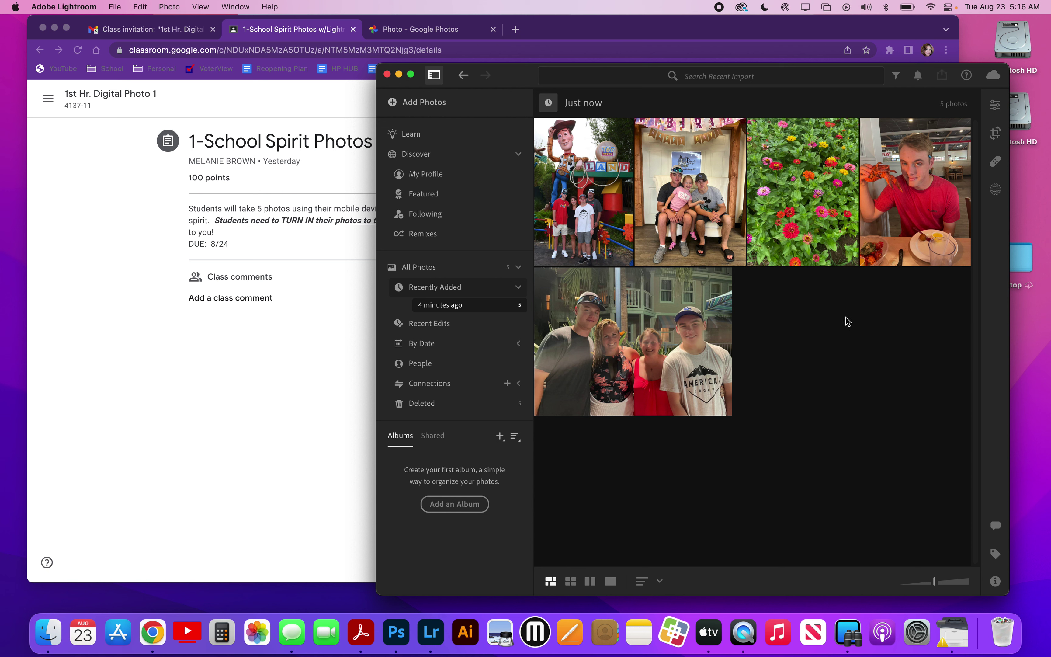
left_click(994, 77)
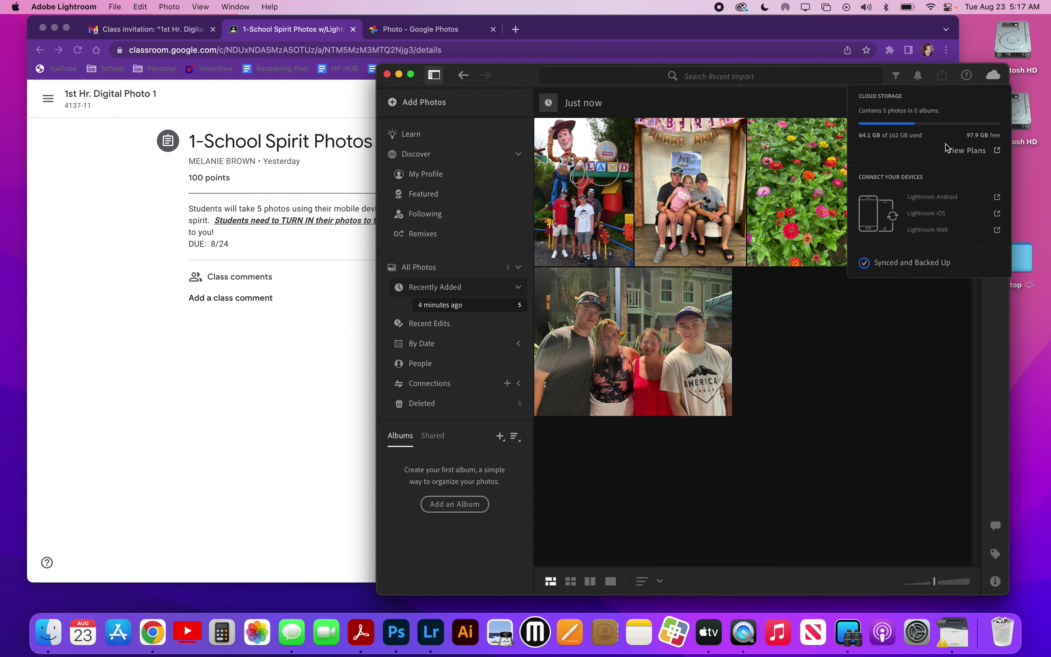
left_click(923, 312)
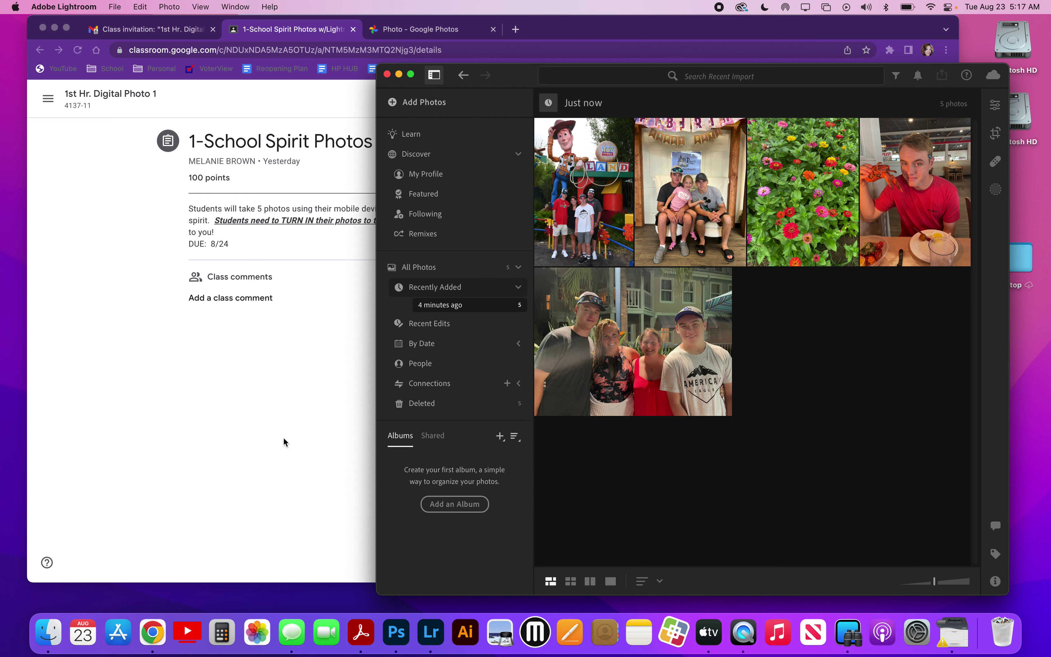
Select the five recent photos, from the Toy Story picture through the fifth, and open the File menu.
left_click(598, 210)
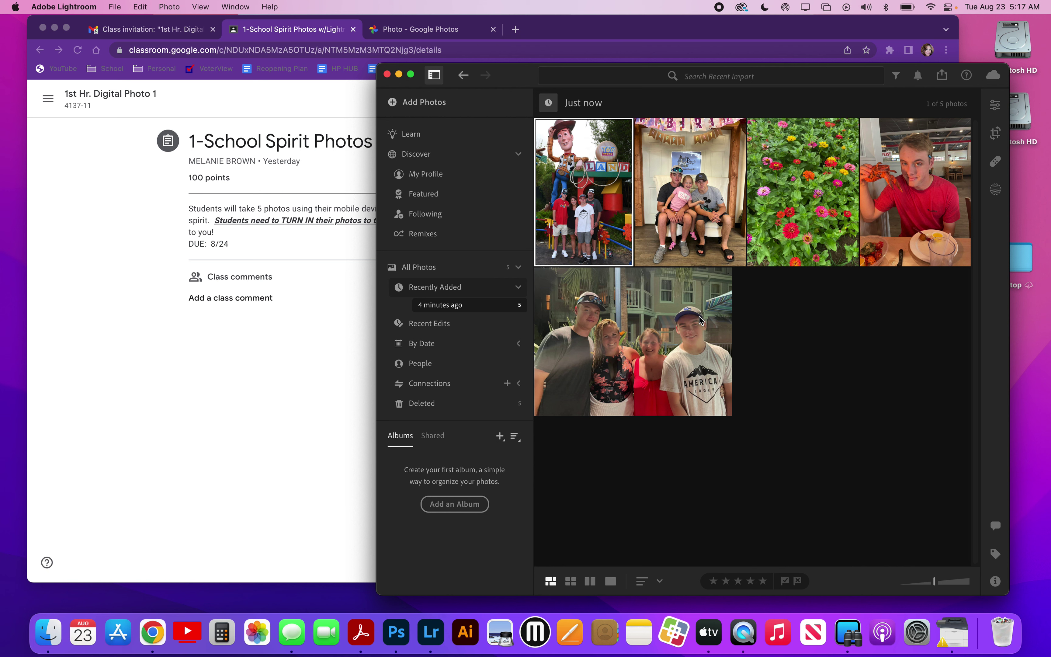
left_click(689, 367, "shift")
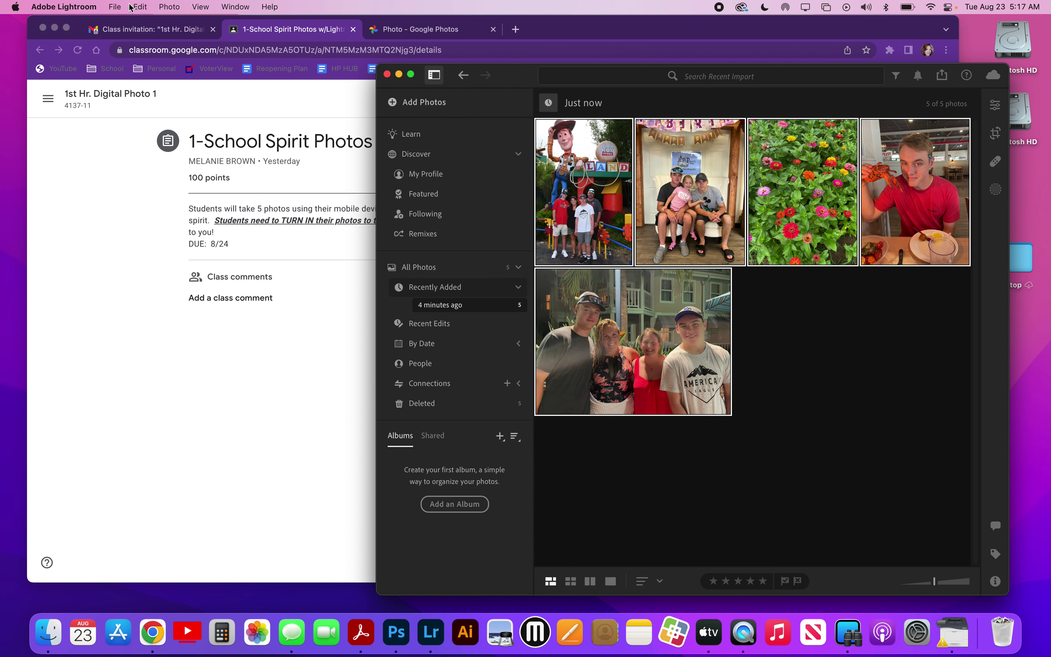
left_click(116, 7)
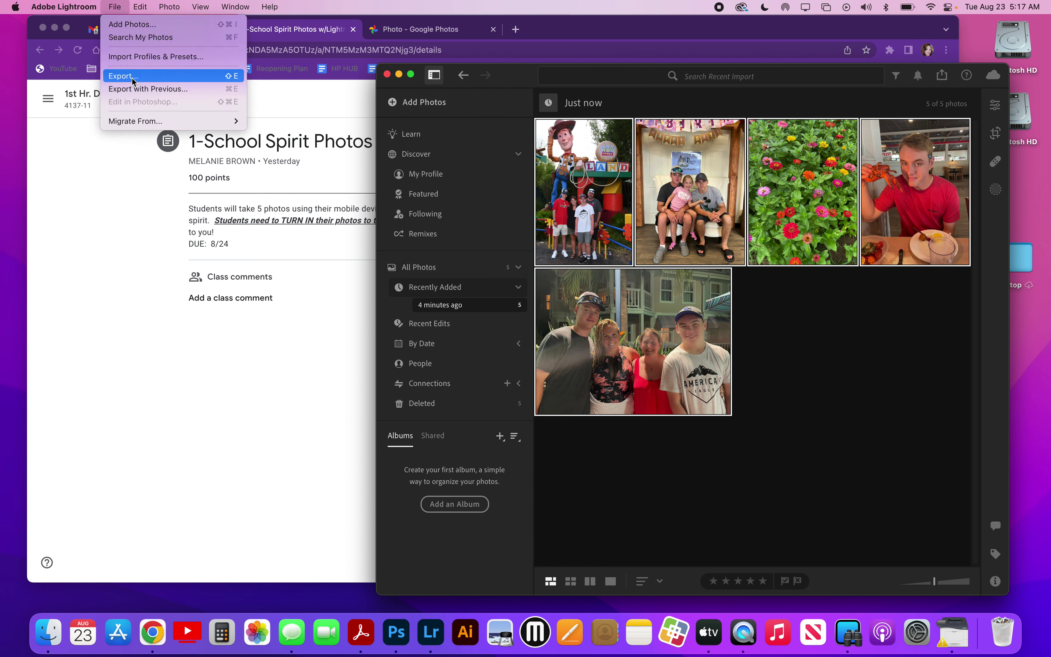
Export the five selected photos as JPG files with the Desktop as the destination folder.
left_click(123, 76)
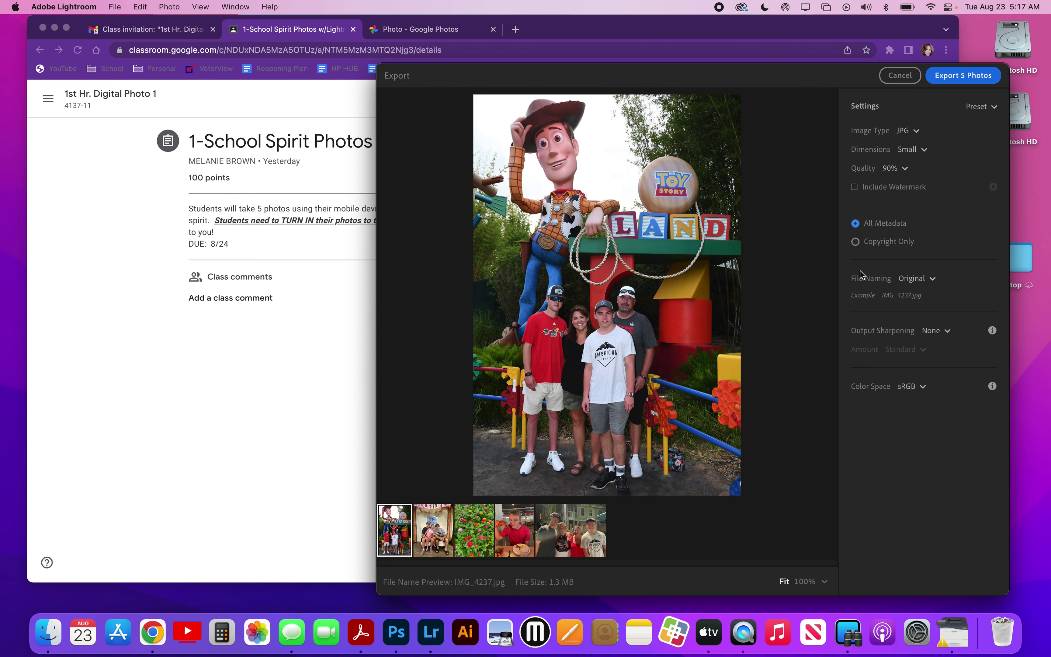
left_click_drag(788, 75, 598, 26)
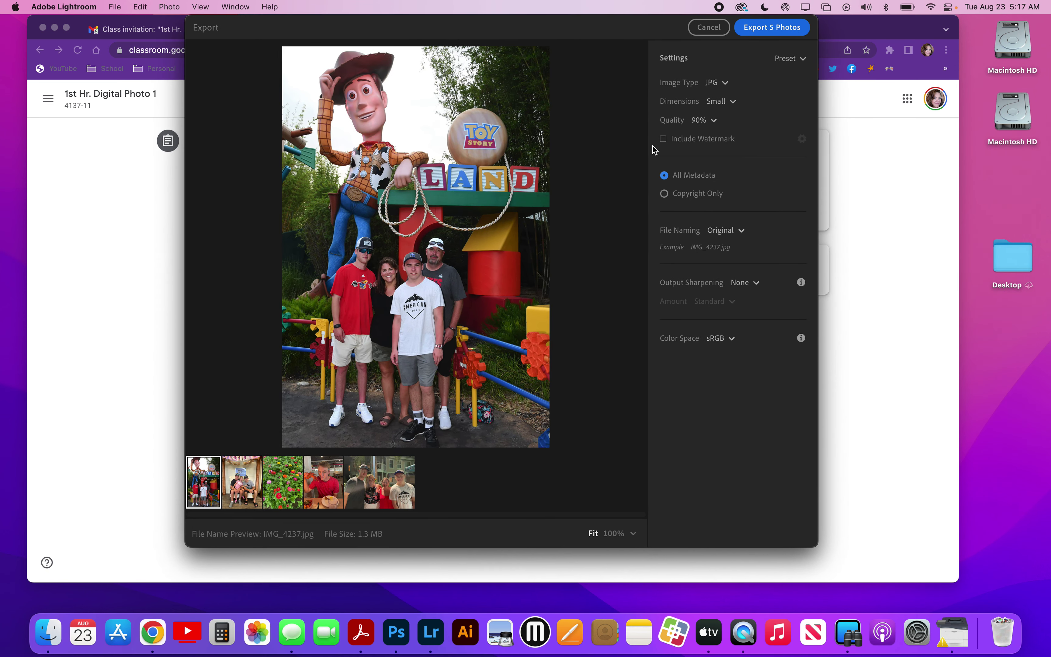
left_click(763, 30)
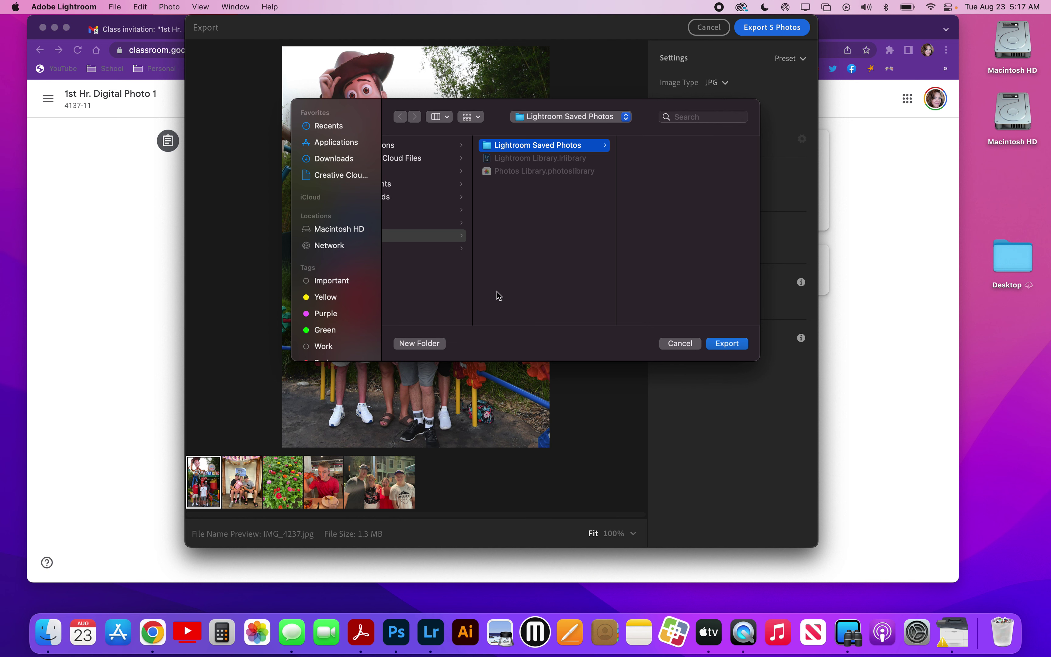
left_click(463, 282)
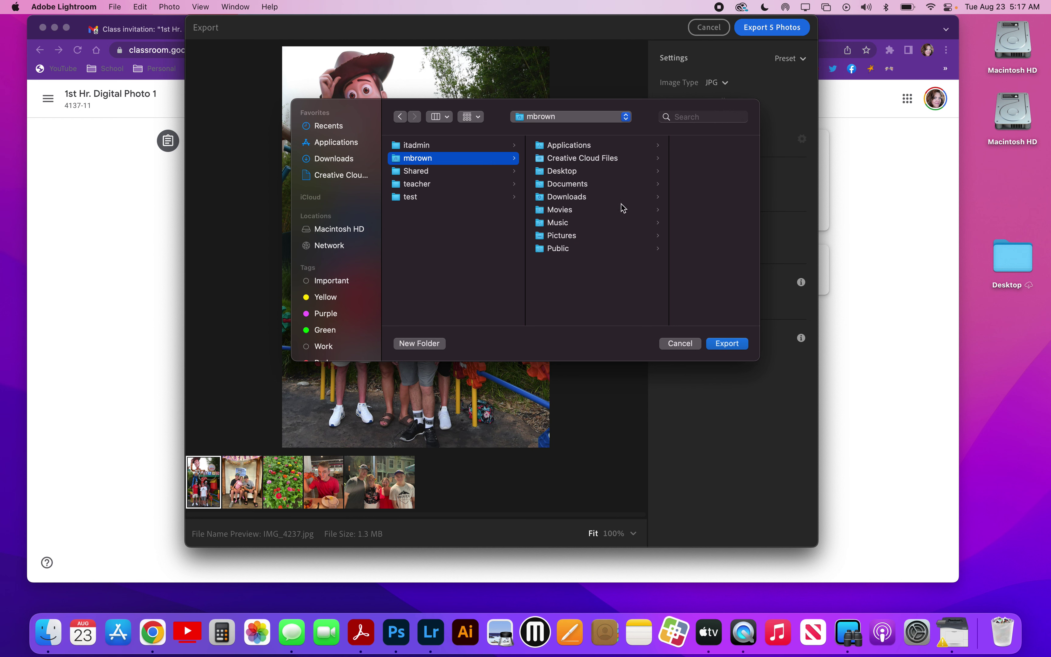
left_click(570, 172)
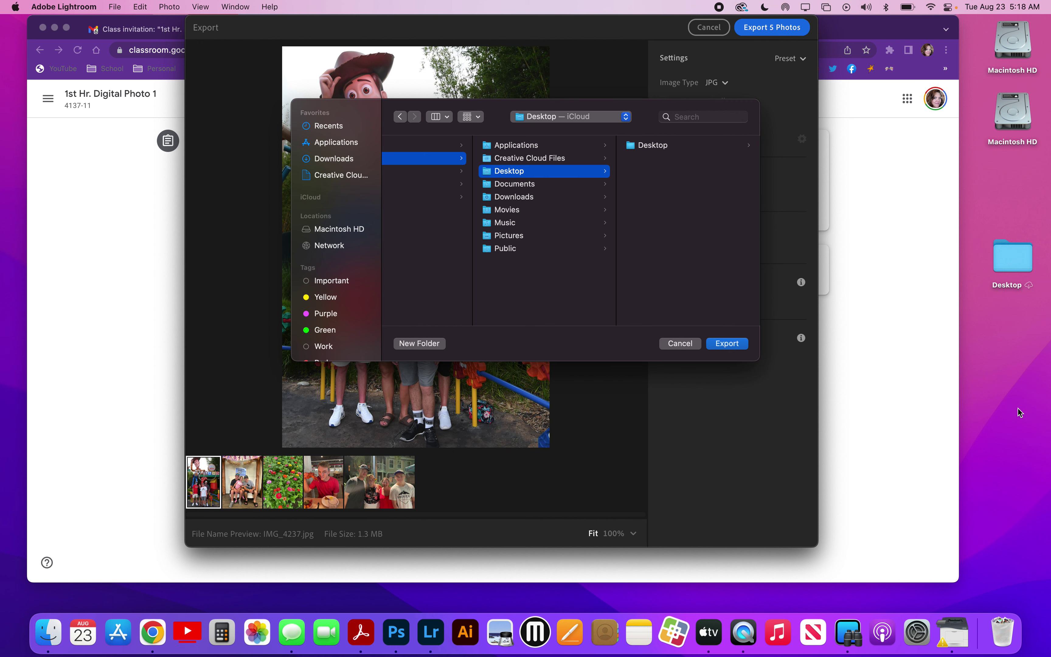
left_click_drag(1009, 258, 1012, 178)
left_click(1001, 245)
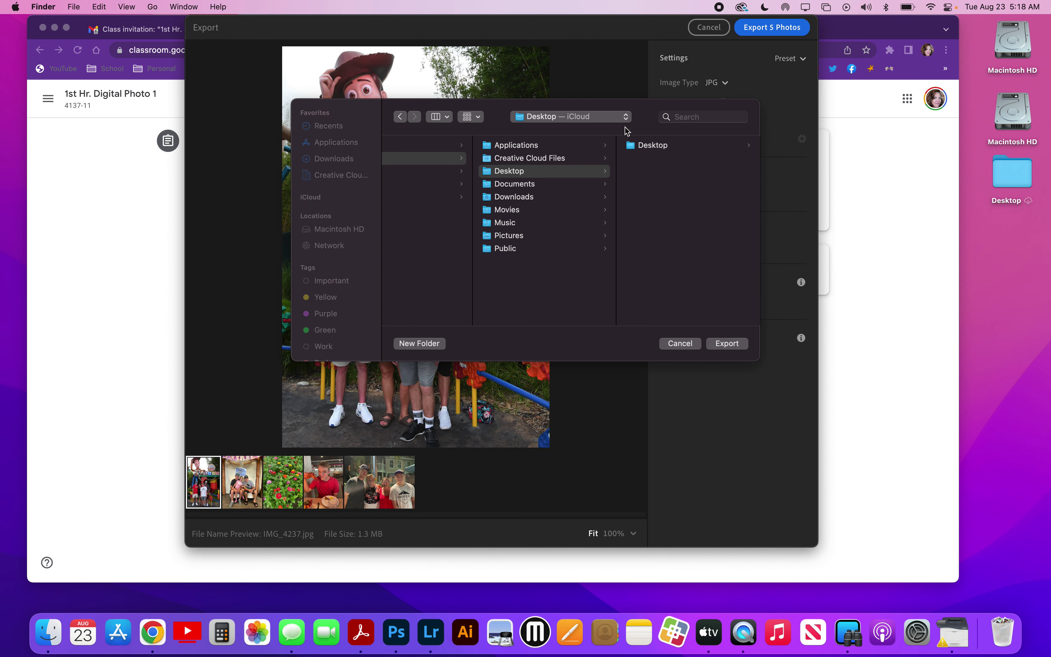
left_click(727, 344)
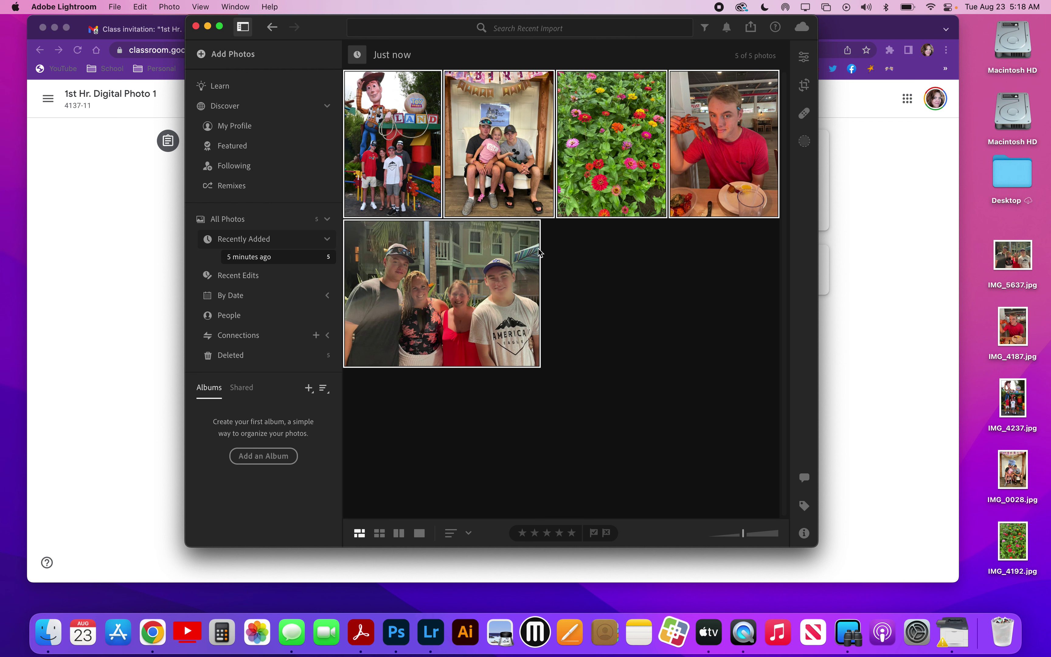
Clear the photo selection and minimize Lightroom so the Classroom assignment page is visible.
left_click(547, 344)
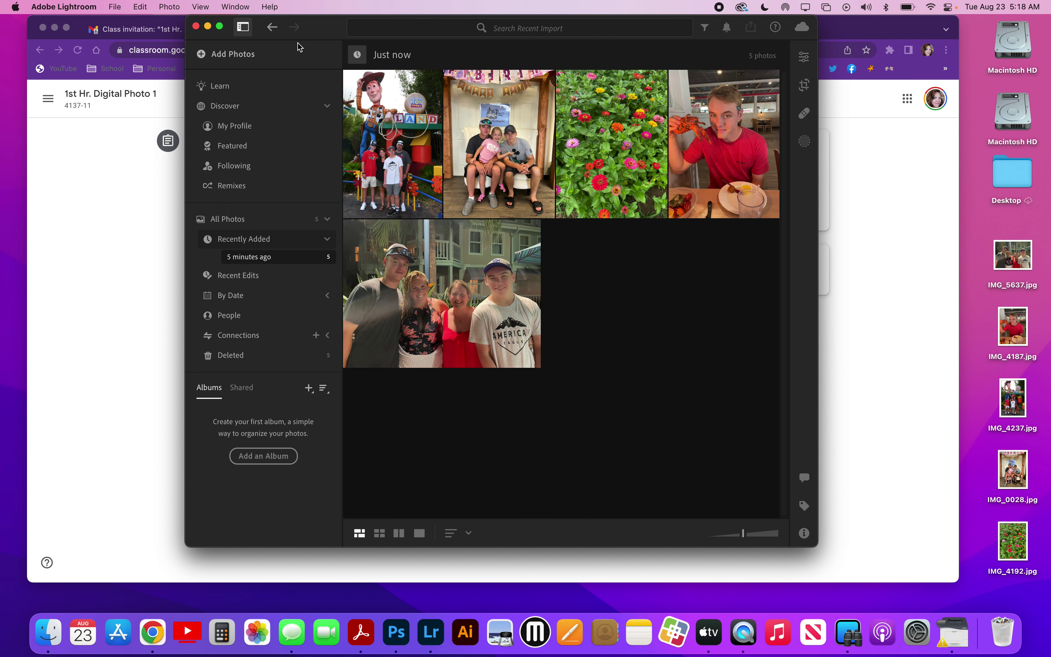
left_click(208, 27)
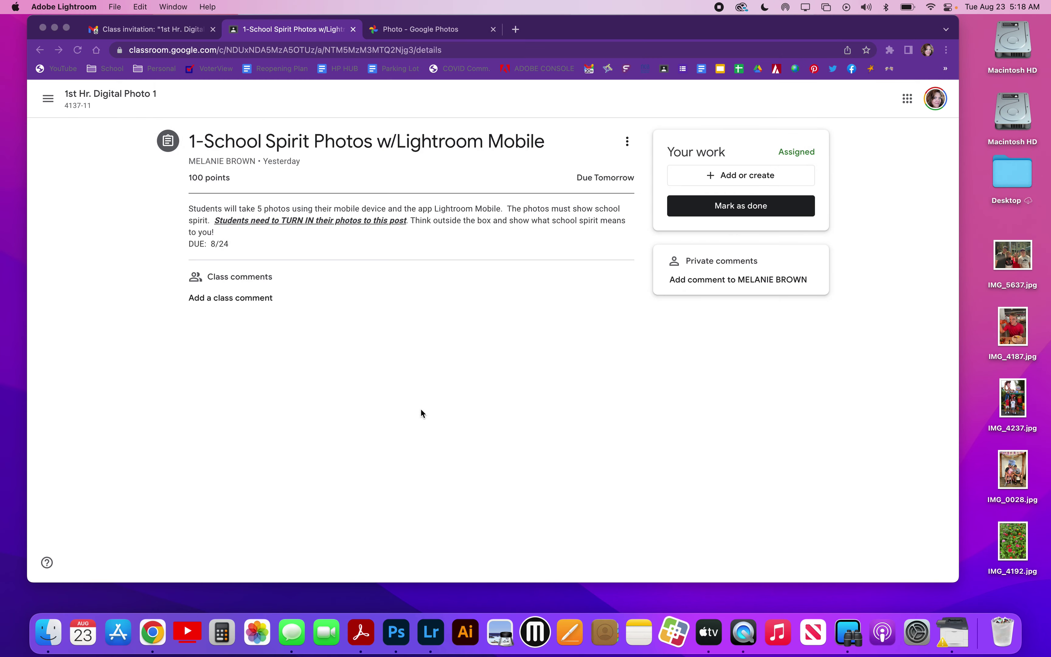
left_click(434, 612)
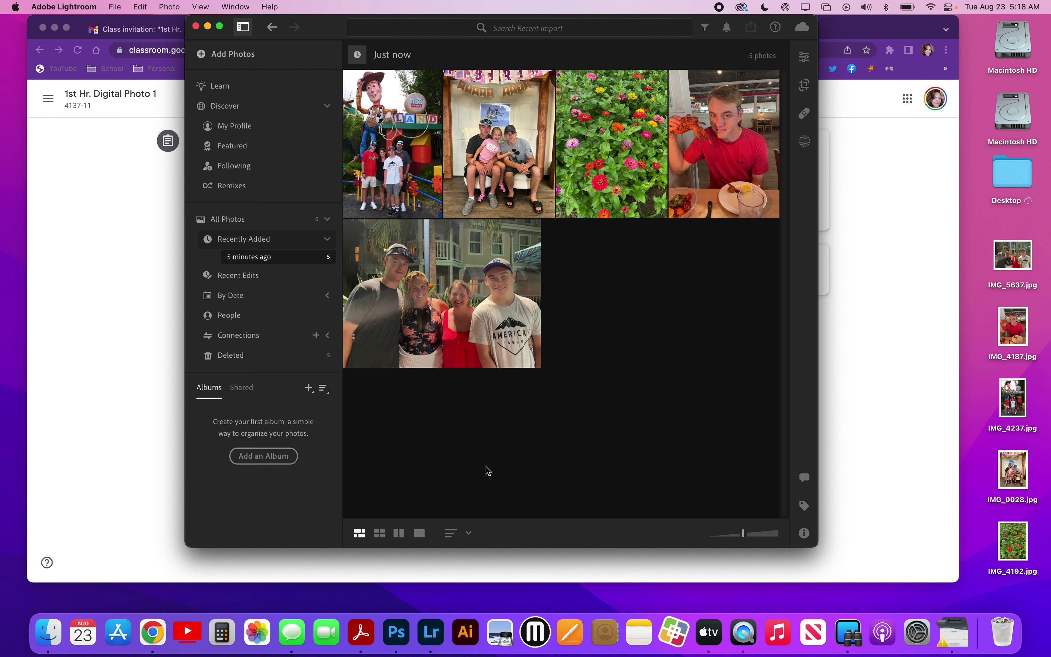
left_click(209, 27)
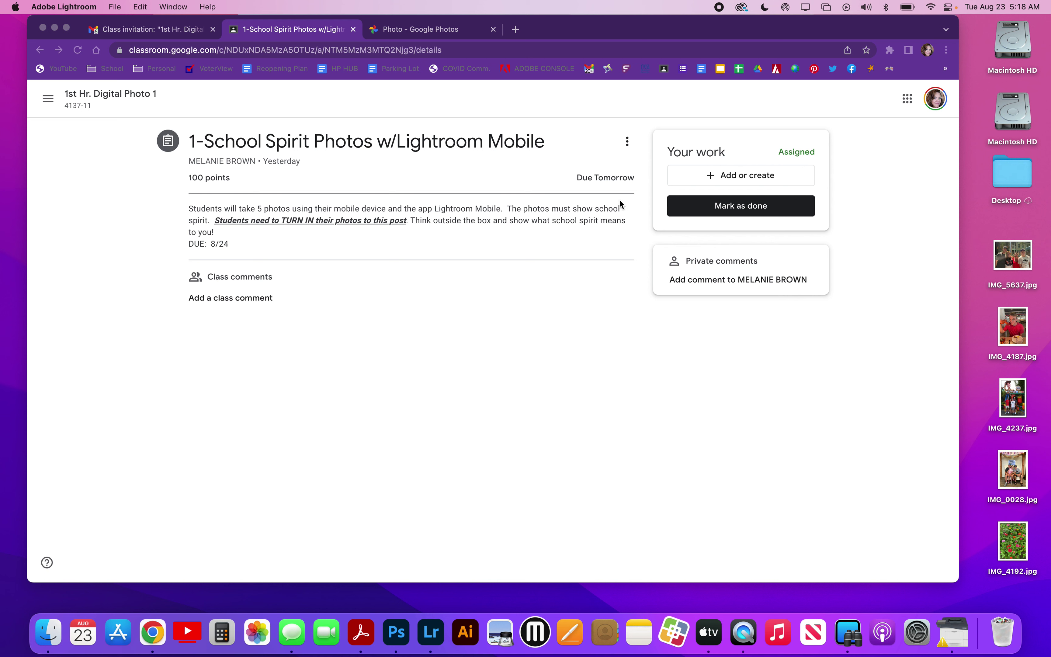
left_click(982, 327)
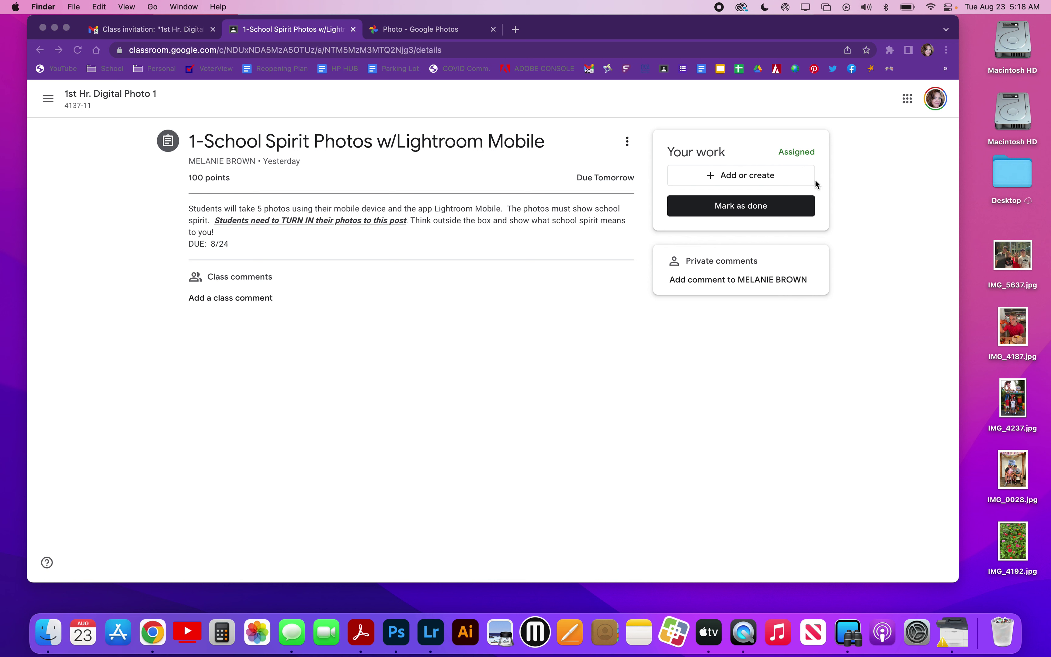
Upload IMG_5637.jpg through IMG_4192.jpg from the Desktop as files under Your work.
left_click(745, 178)
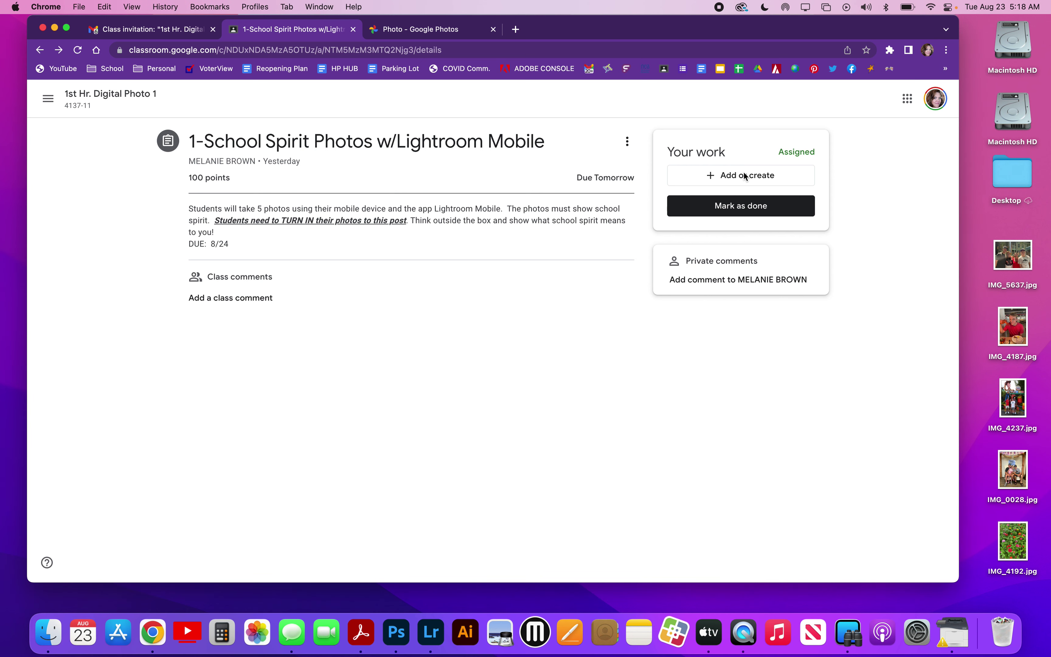
left_click(745, 176)
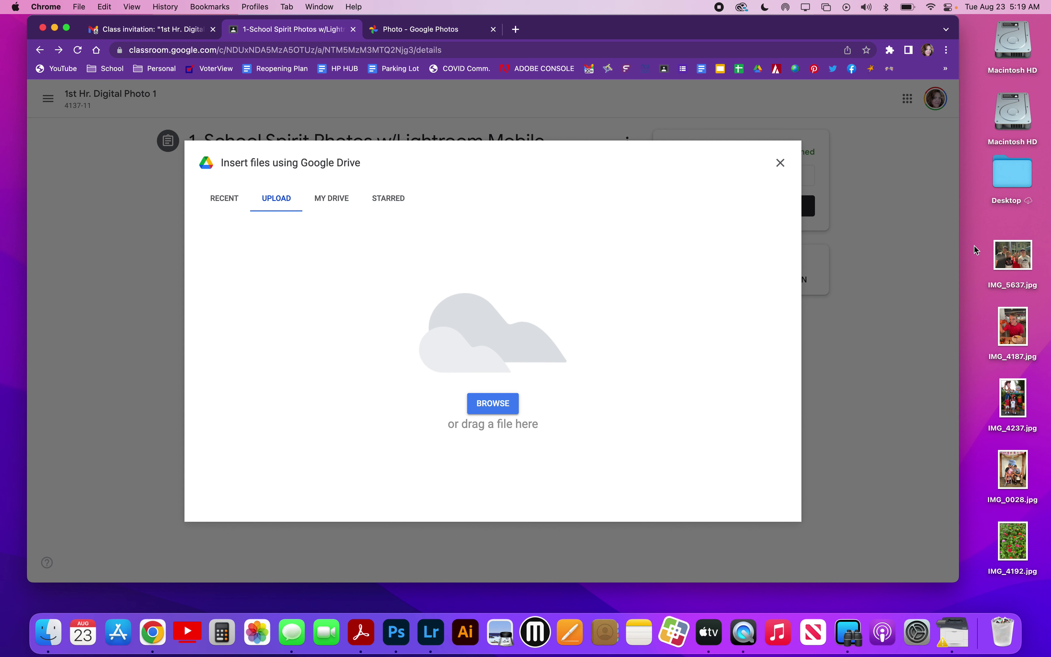
left_click_drag(976, 247, 1011, 541)
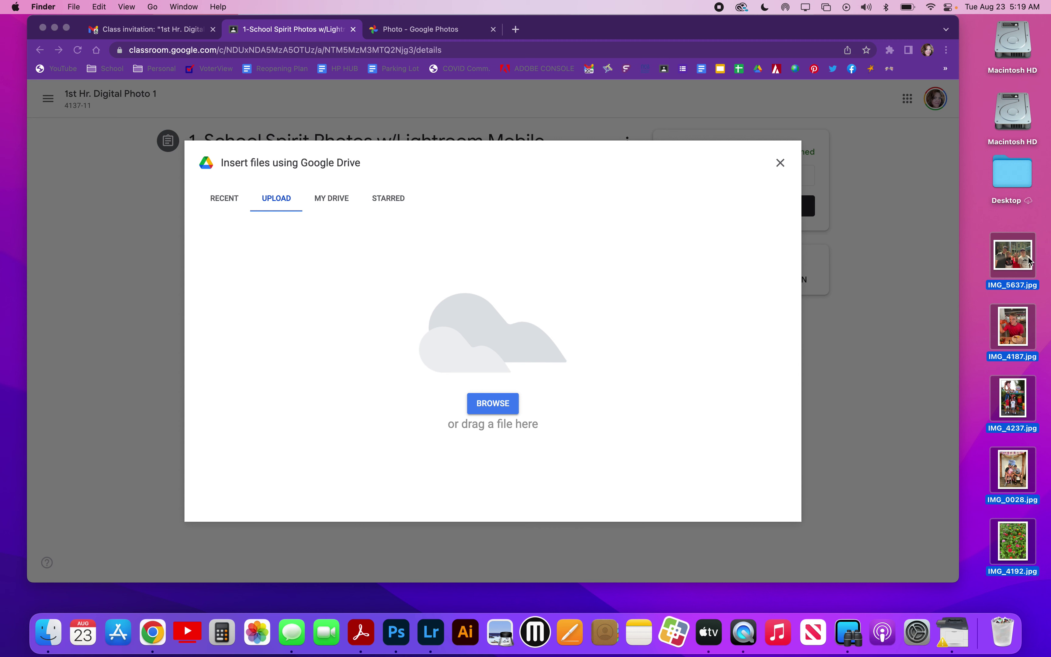
left_click_drag(1024, 256, 515, 330)
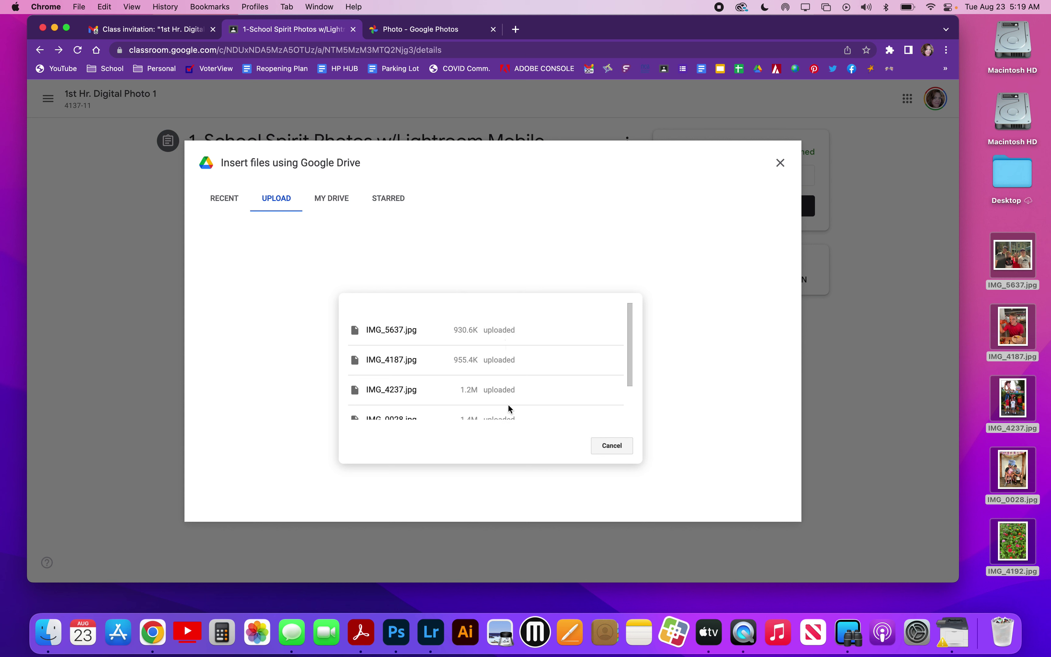
left_click_drag(629, 387, 629, 417)
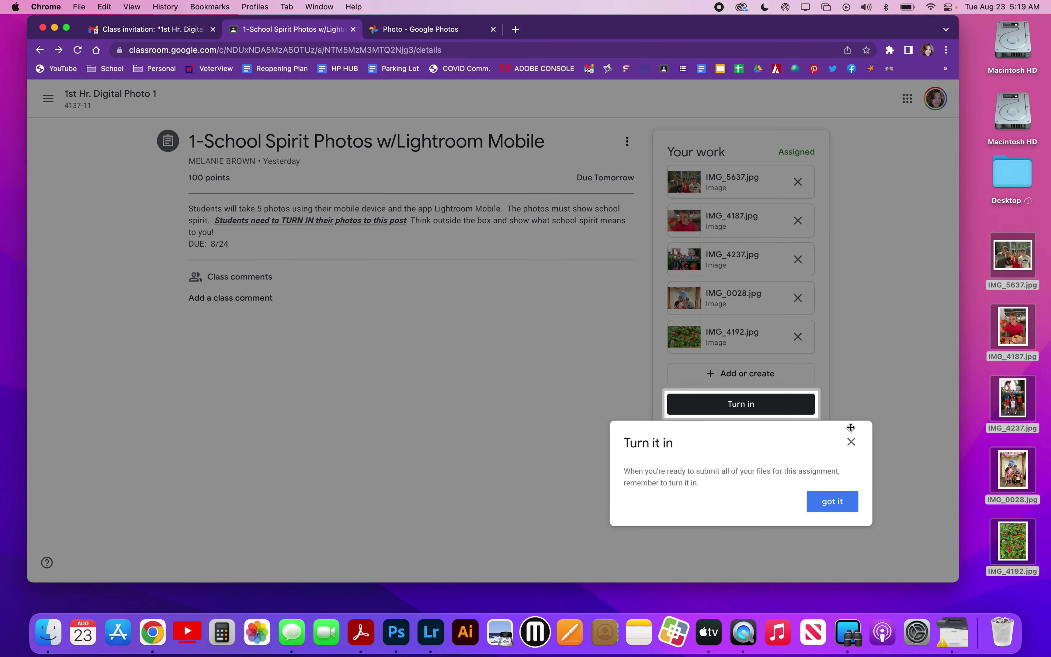
Dismiss the reminder tip, then turn in the assignment and confirm submitting the five JPGs.
left_click(851, 442)
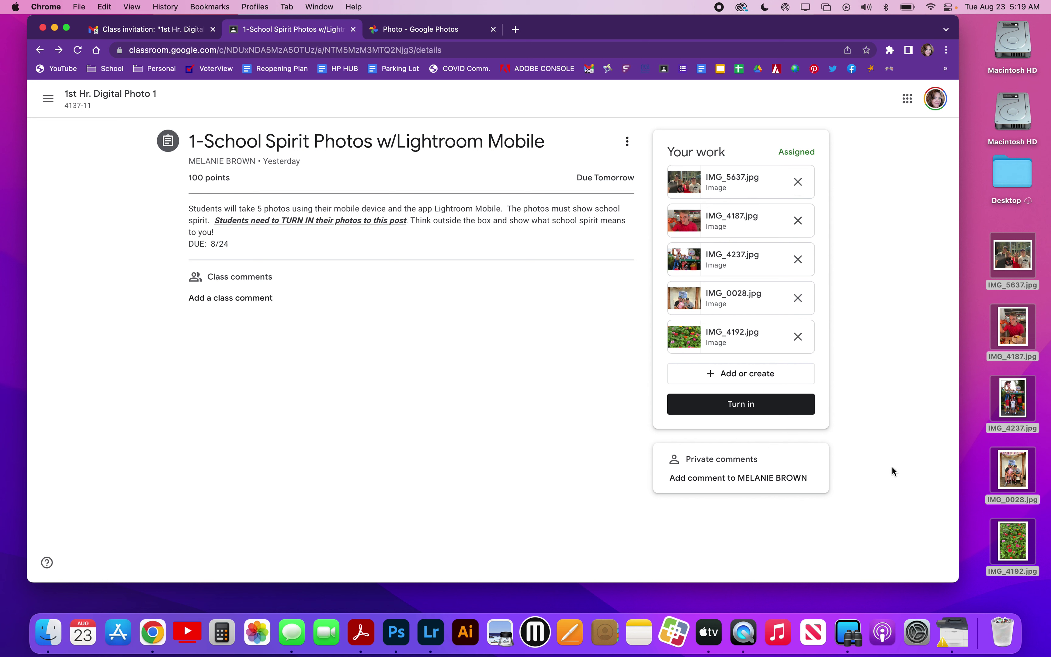
left_click(974, 450)
left_click(919, 486)
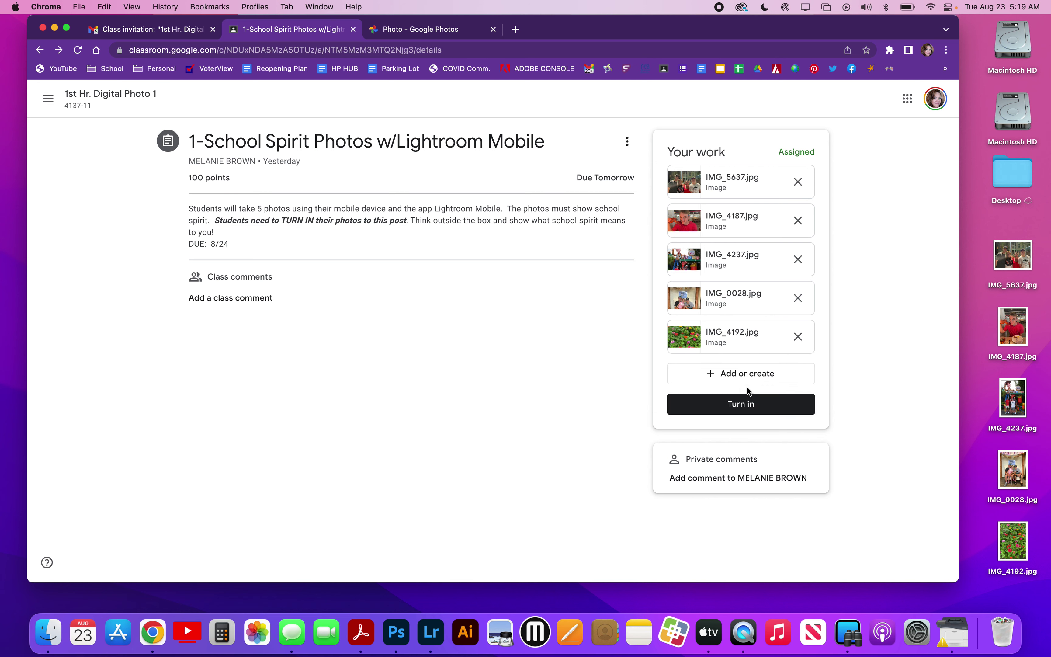
left_click(752, 406)
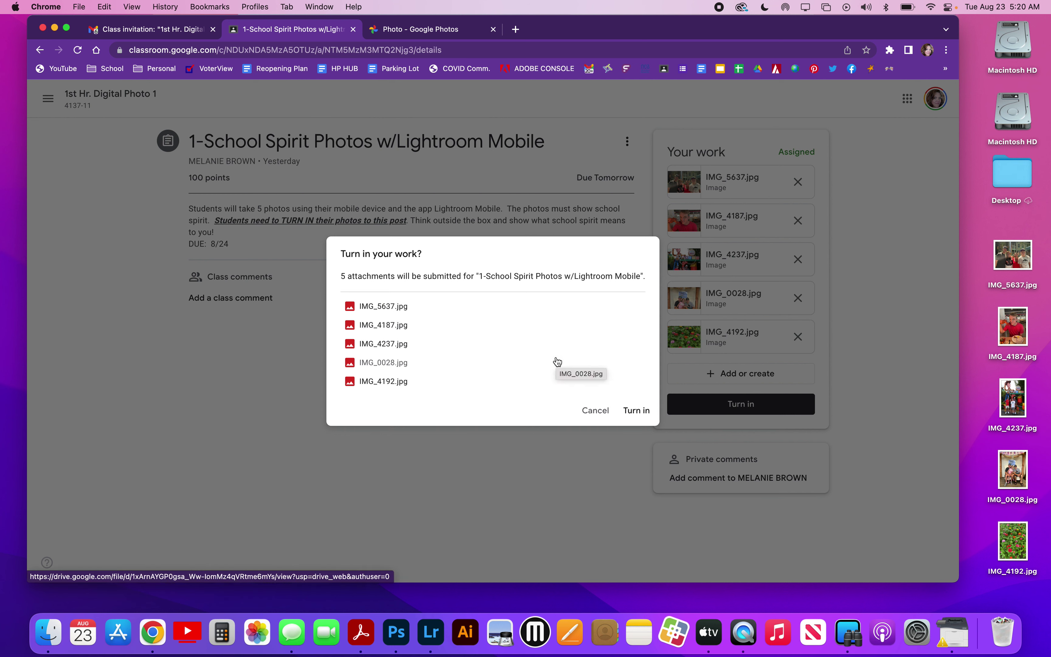
left_click(633, 410)
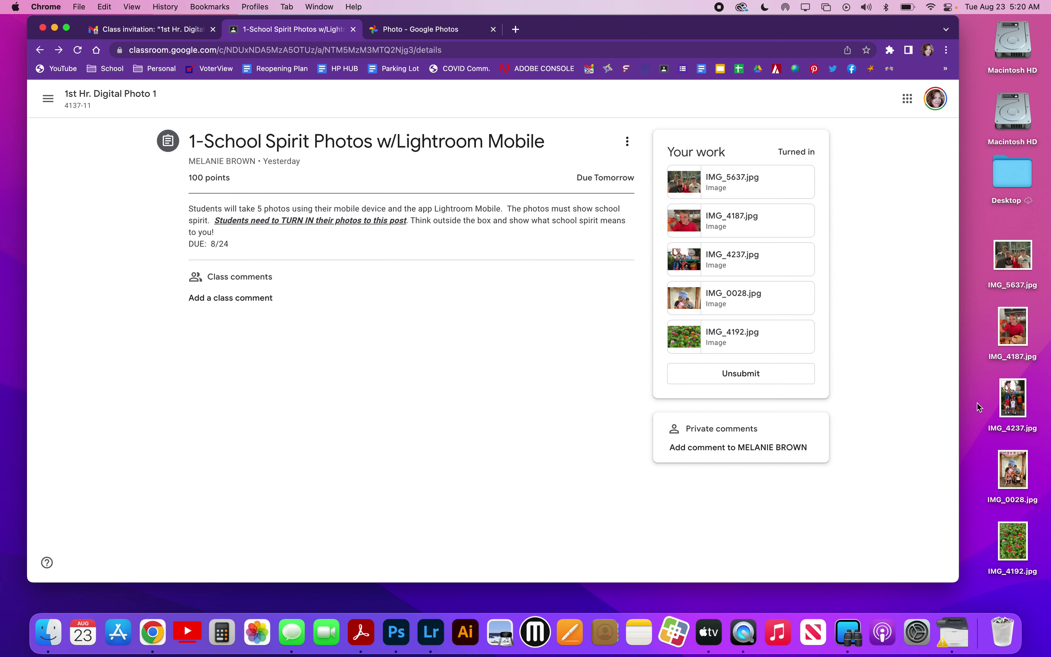
left_click(740, 376)
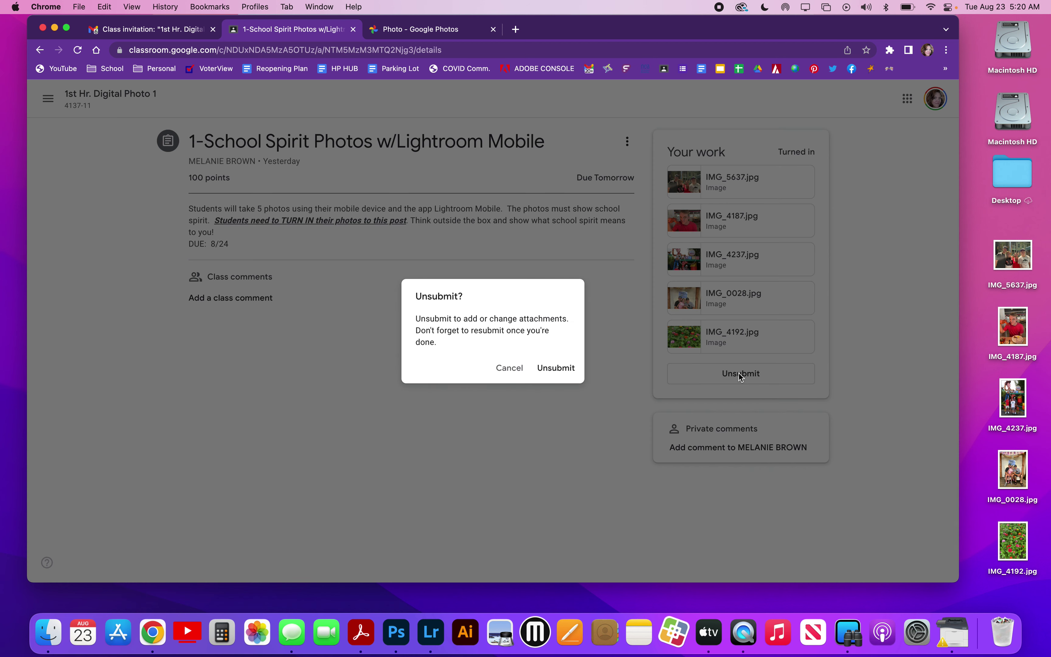
left_click(550, 366)
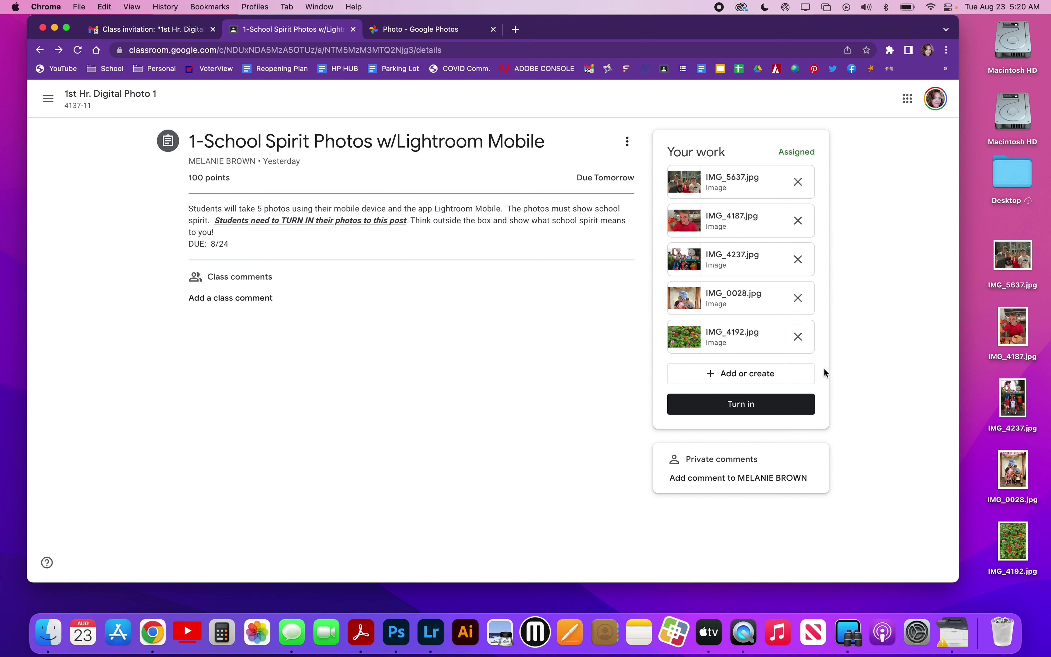
left_click(757, 381)
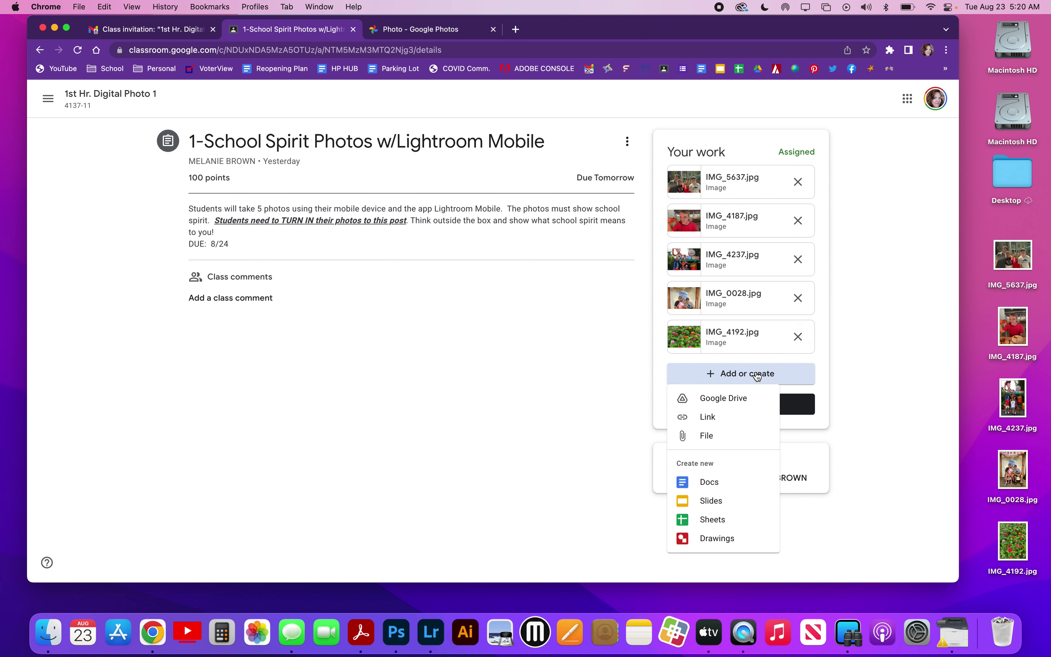
left_click(738, 381)
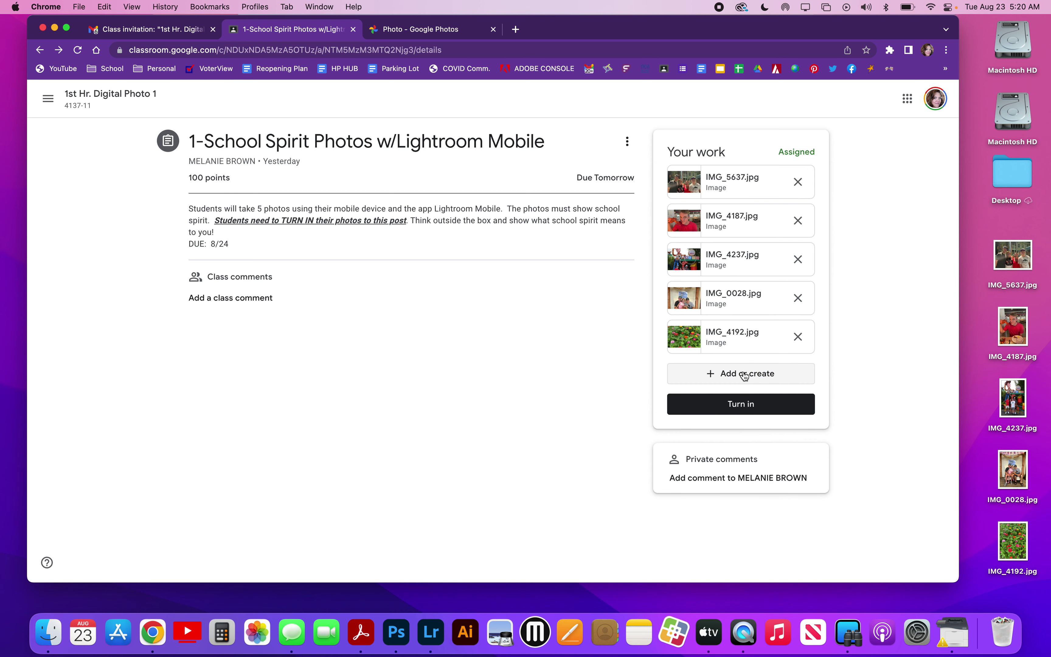
left_click(760, 408)
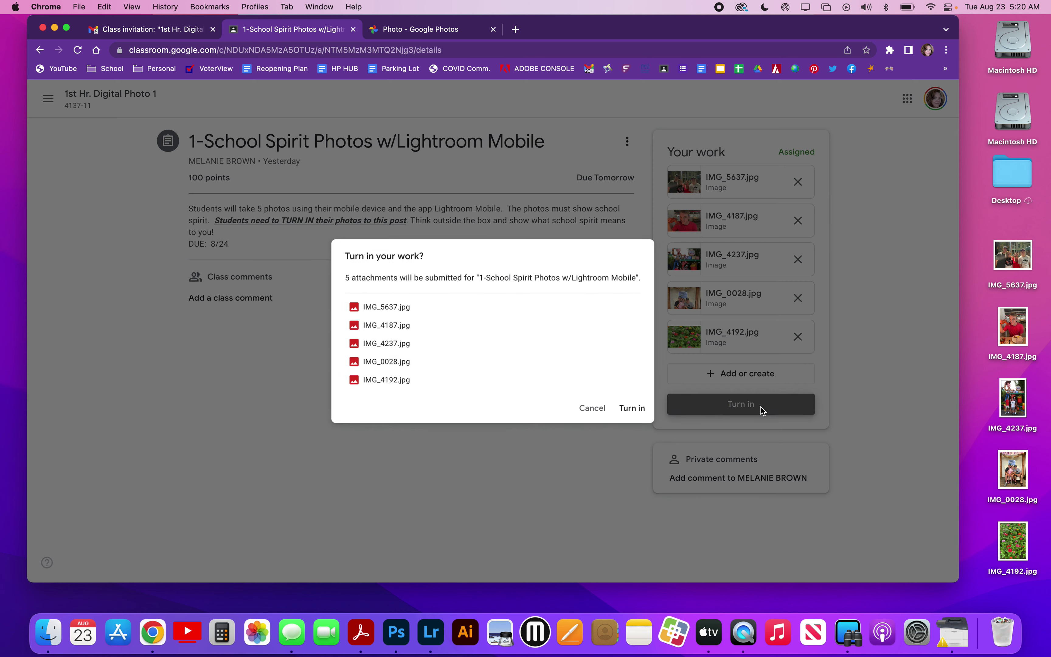
left_click(637, 410)
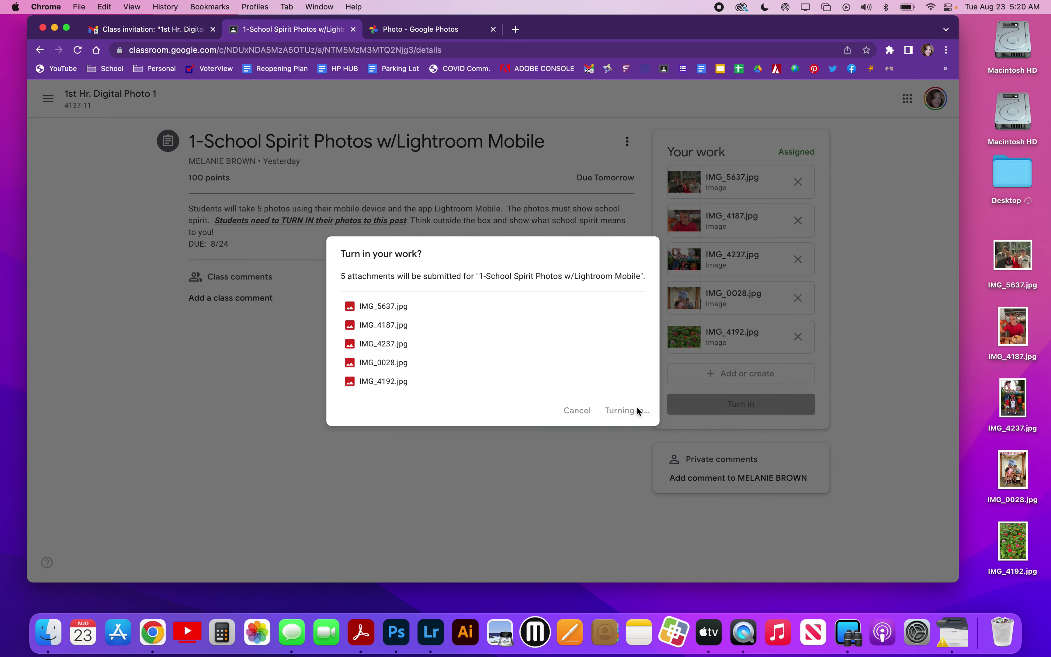